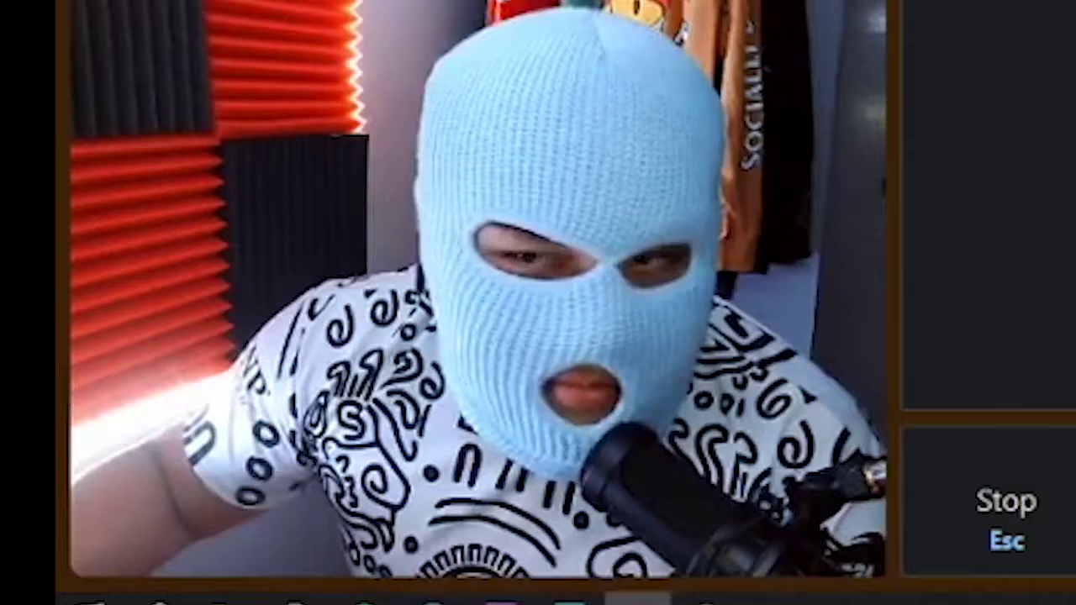
Step: End the current Omegle chat to be paired with a new stranger
{"action": "key", "text": "Escape"}
{"action": "key", "text": "Escape"}
{"action": "key", "text": "Escape"}
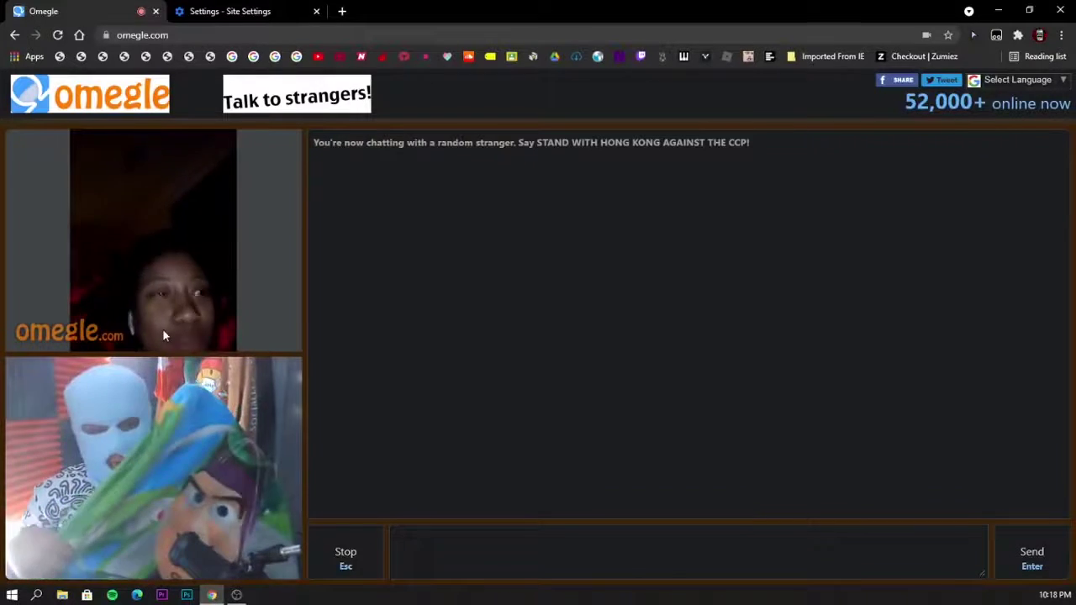
Step: Select the page address while the stranger with the cherry meme feed connects
{"action": "key", "text": "ctrl+l"}
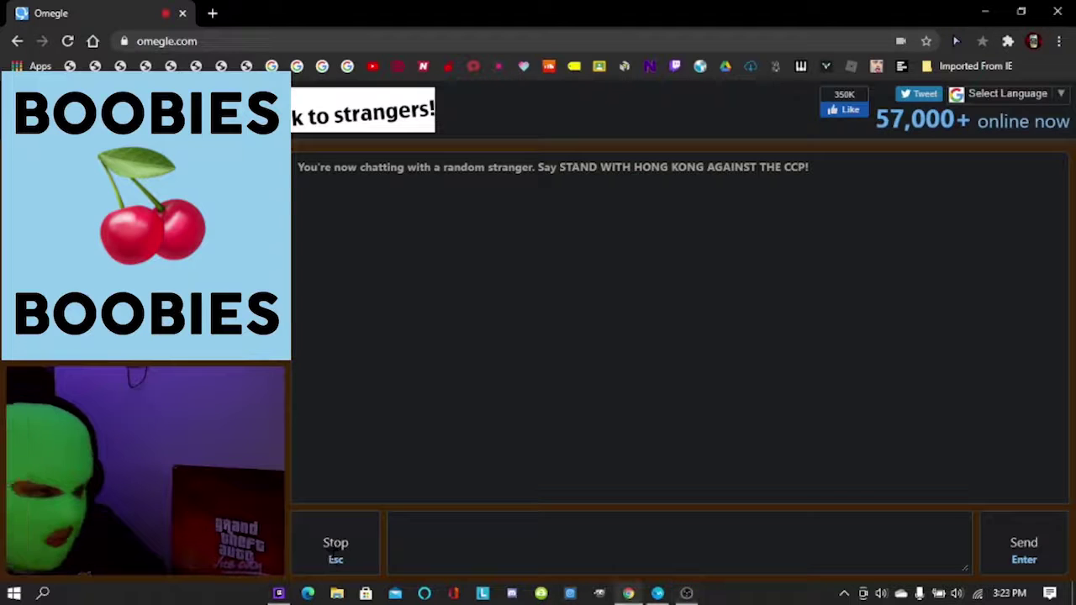
Step: Skip past two strangers until one connects and sends two greetings
{"action": "key", "text": "Escape"}
{"action": "key", "text": "Escape"}
{"action": "key", "text": "Escape"}
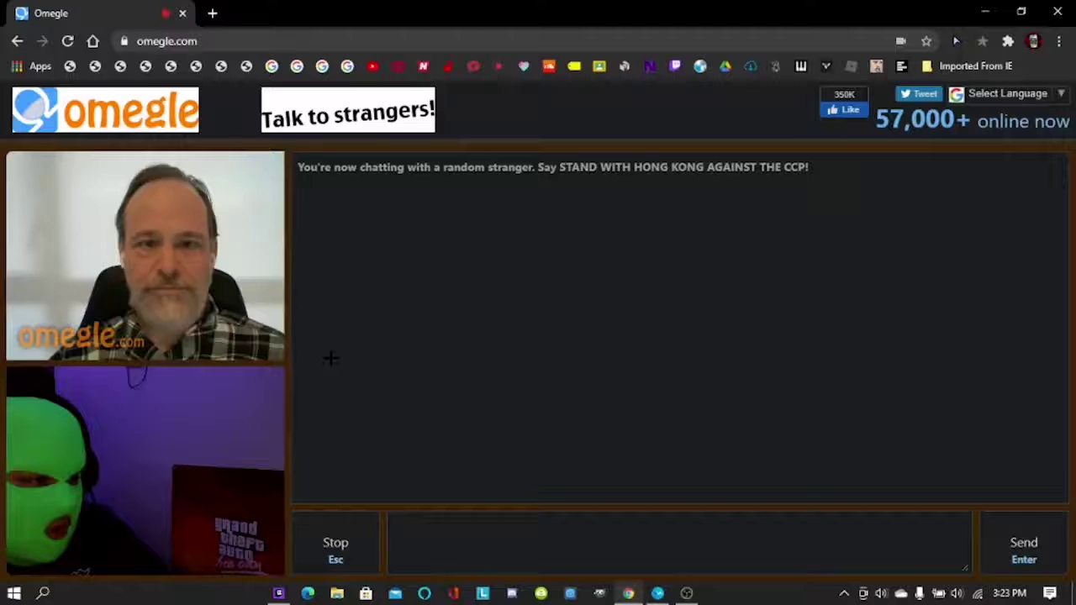
{"action": "key", "text": "Escape"}
{"action": "key", "text": "Escape"}
{"action": "key", "text": "Escape"}
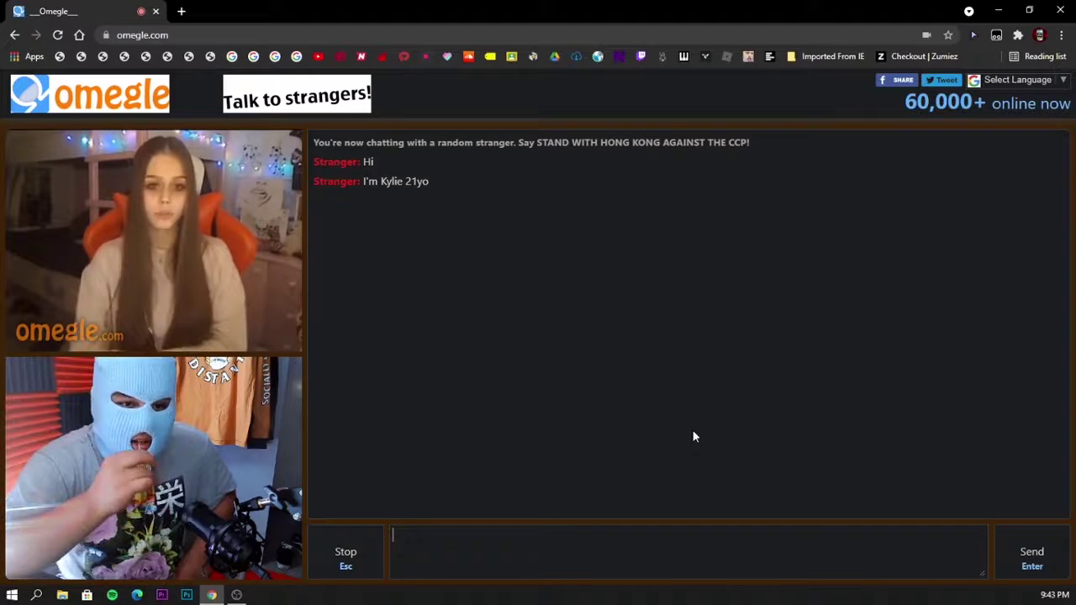
Step: Leave the chat with the man in the cap and connect to another stranger
{"action": "key", "text": "Escape"}
{"action": "key", "text": "Escape"}
{"action": "key", "text": "Escape"}
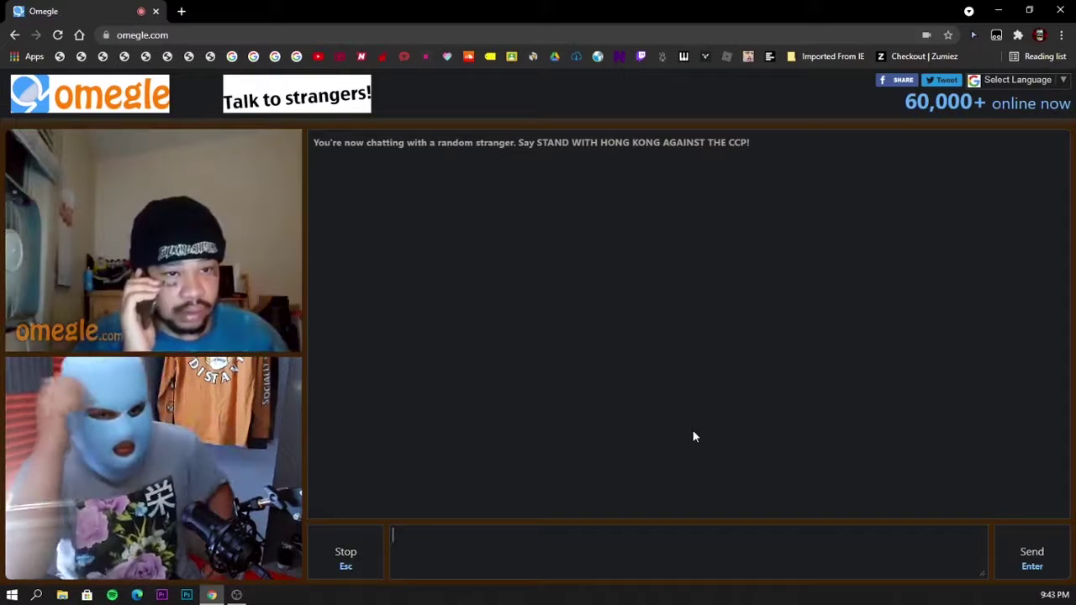